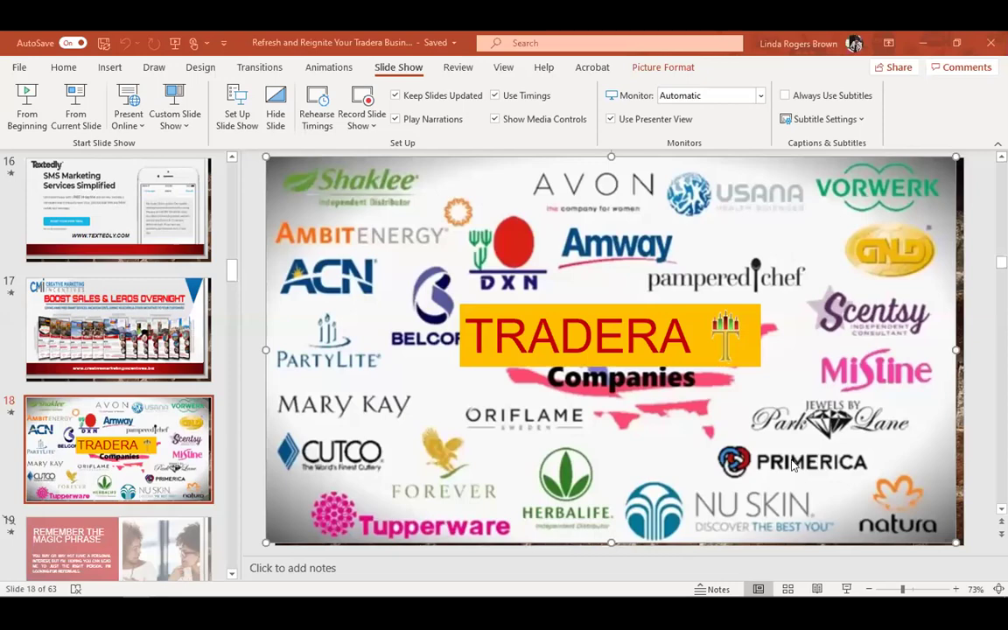
# Switch to Teamzy in the browser and list the team contacts tagged Tradera.
pyautogui.hotkey('alt', 'Tab')
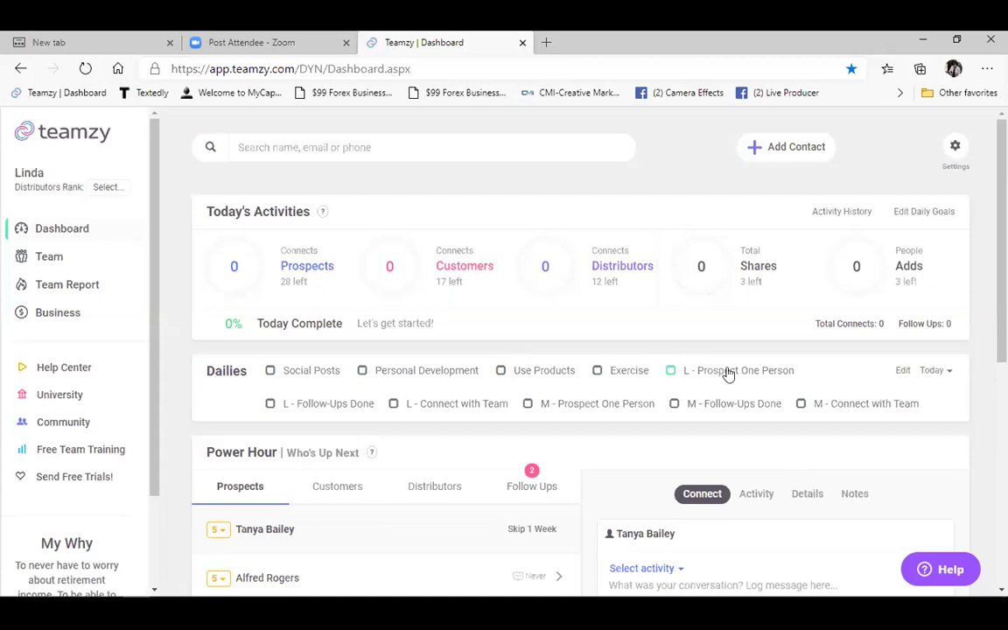
pyautogui.click(52, 257)
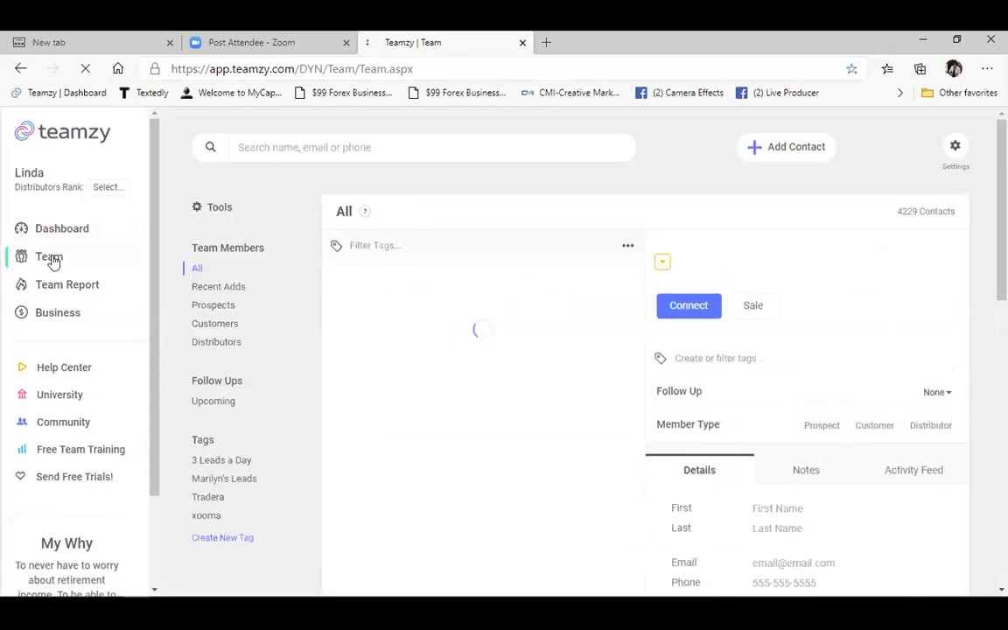
pyautogui.click(201, 498)
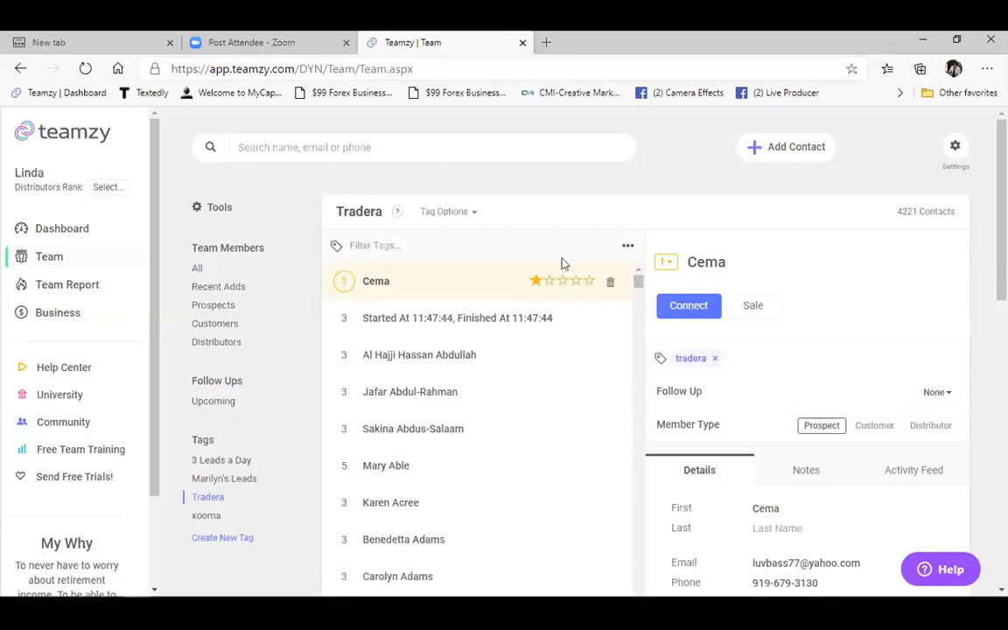
pyautogui.scroll(-3, 467, 448)
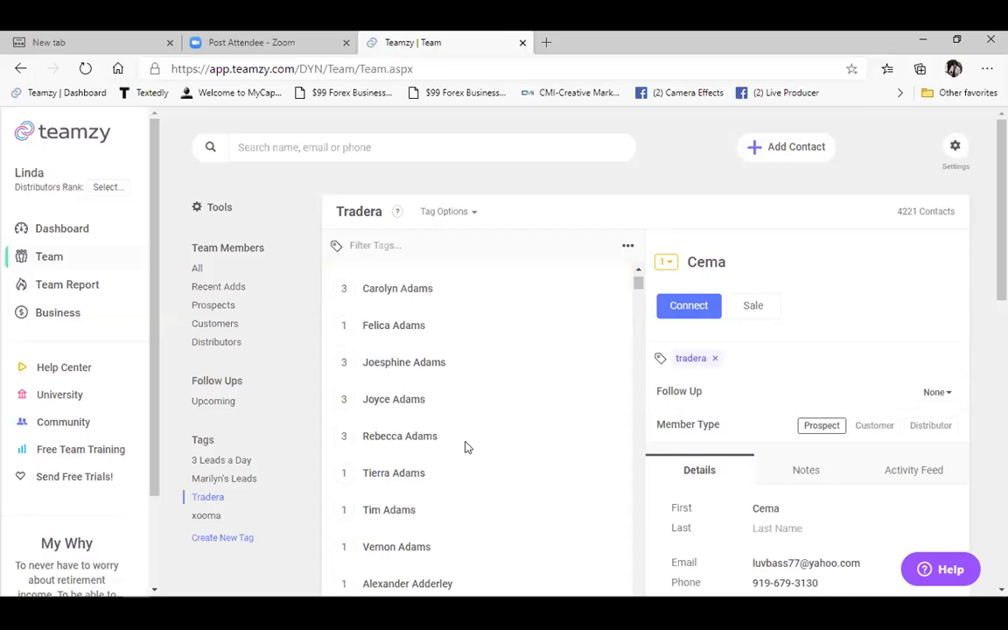
pyautogui.scroll(3, 466, 447)
pyautogui.scroll(1, 466, 447)
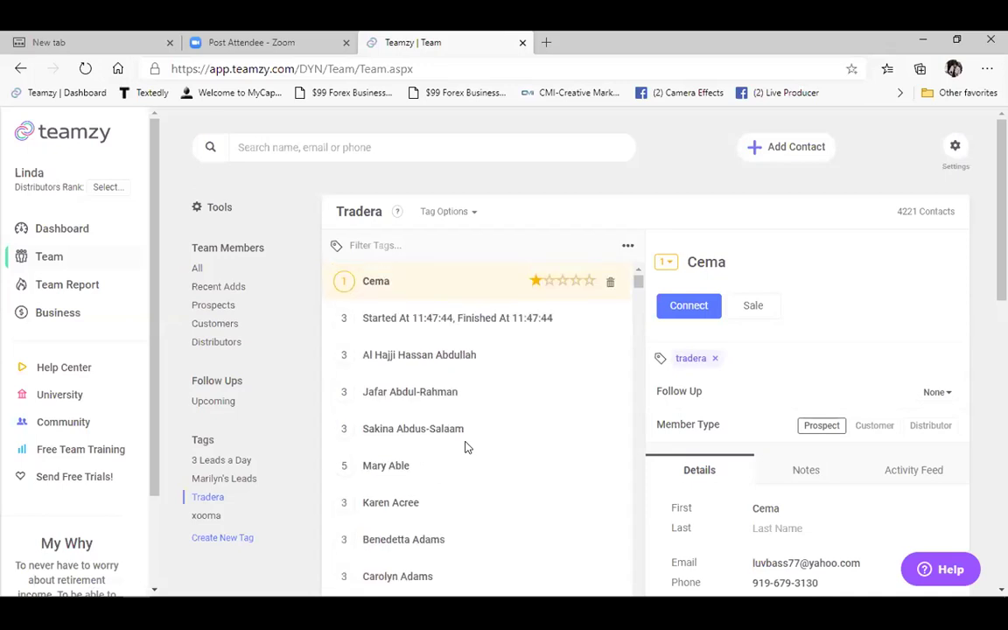
pyautogui.scroll(-2, 467, 447)
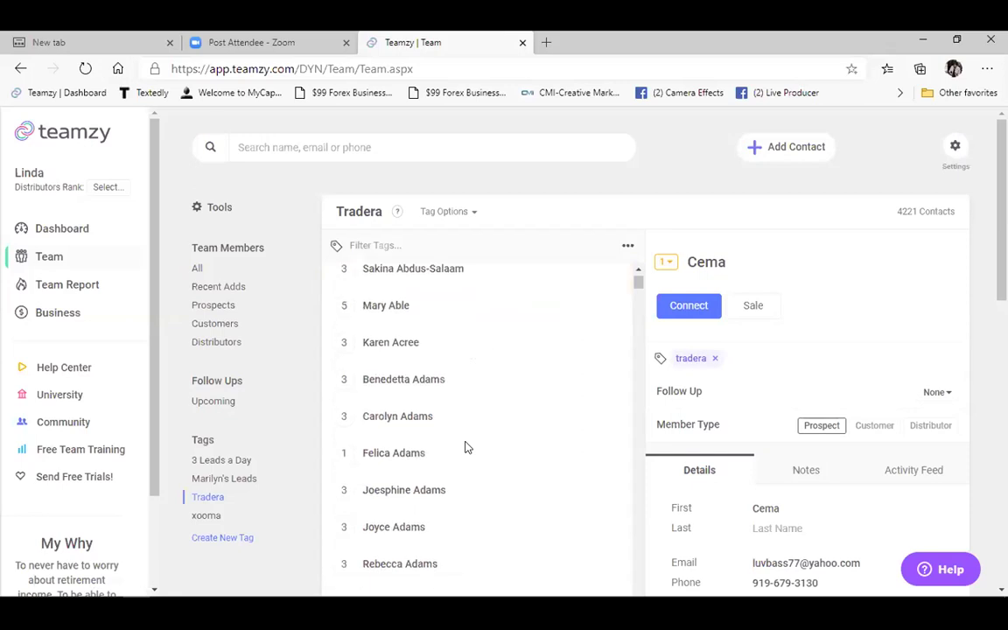
# Start a connect entry for the five-star contact in the Tradera list and set its share type to Business Opportunity.
pyautogui.click(405, 311)
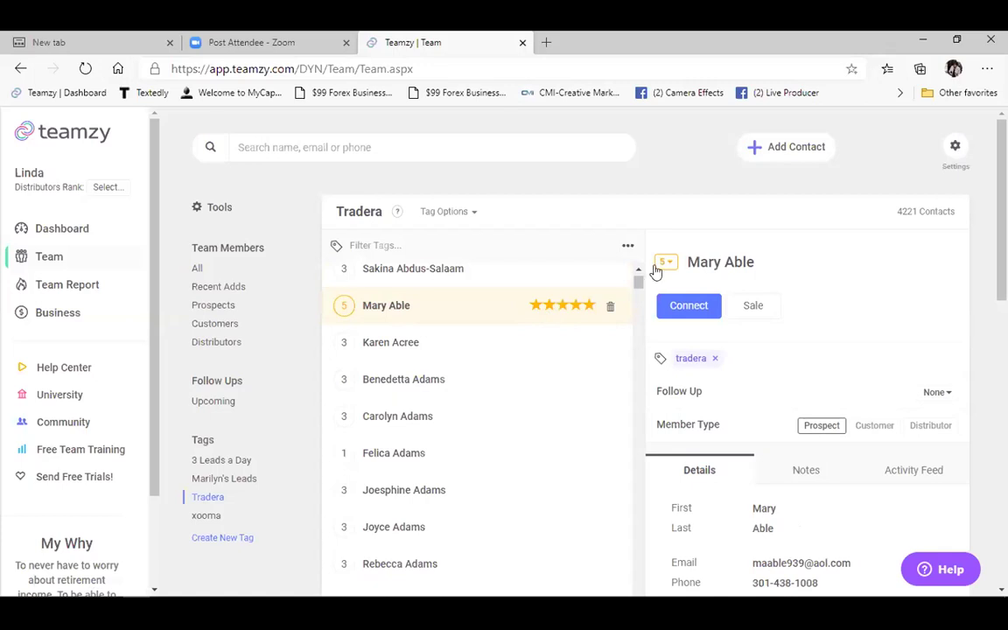
pyautogui.scroll(-3, 656, 272)
pyautogui.scroll(3, 696, 280)
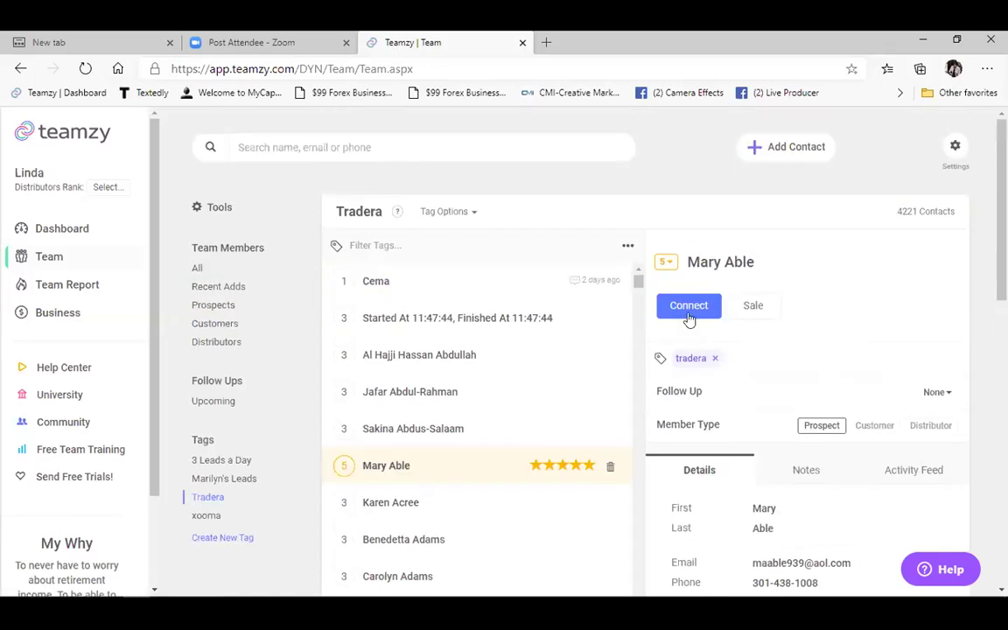
pyautogui.click(689, 306)
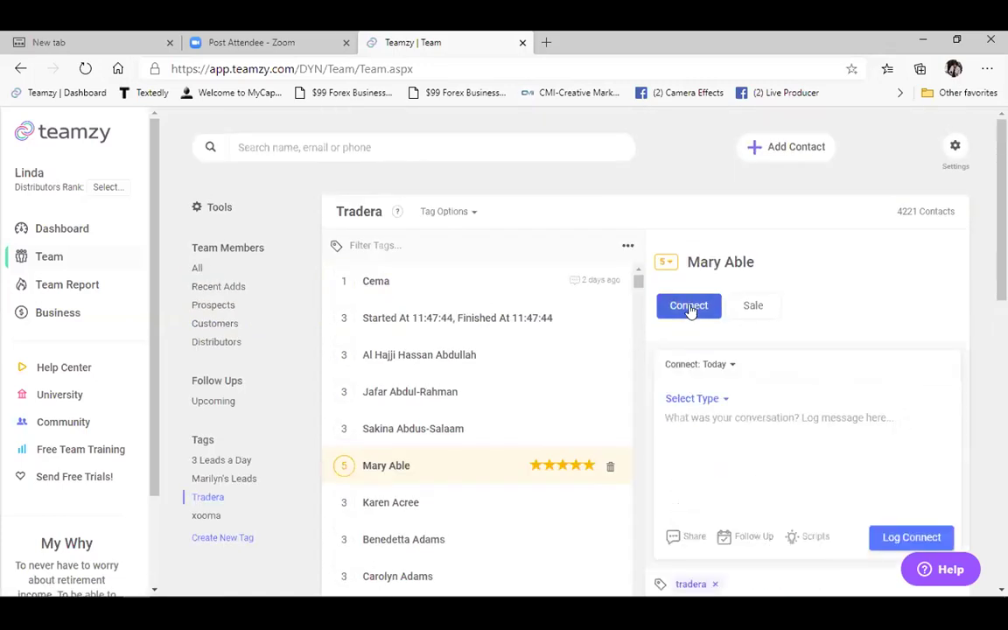
pyautogui.scroll(-2, 691, 307)
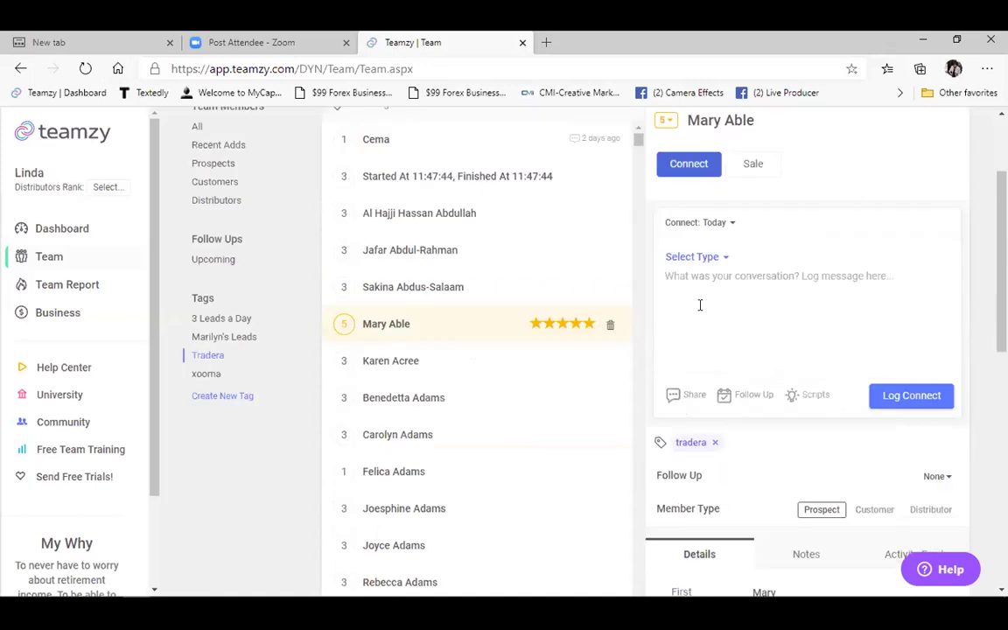
pyautogui.click(689, 392)
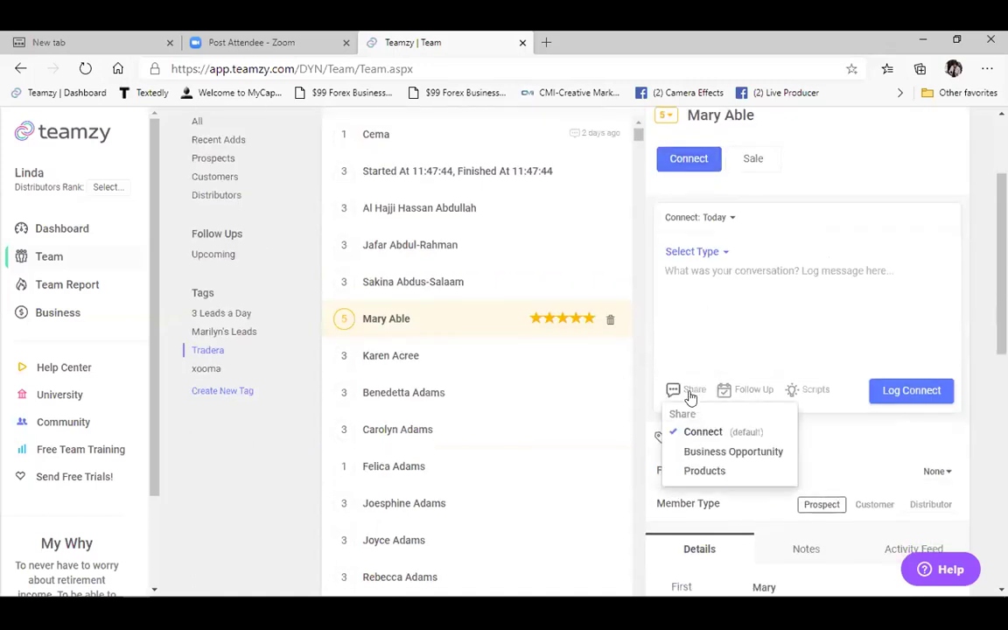
pyautogui.click(716, 452)
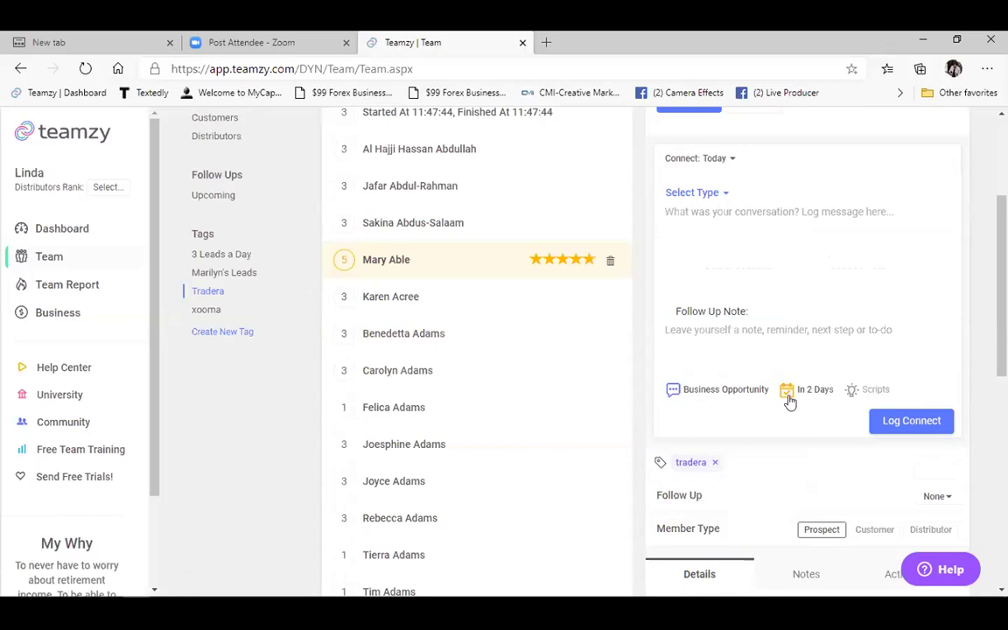
# Examine the phone call scripts in Script Ideas and narrow them to those for distributors.
pyautogui.click(862, 394)
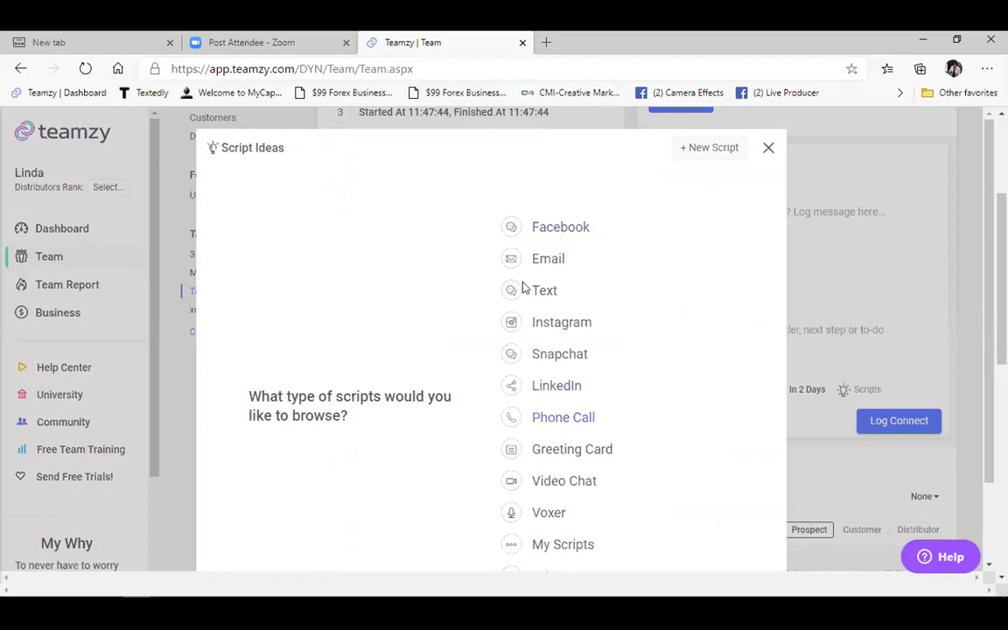
pyautogui.click(539, 424)
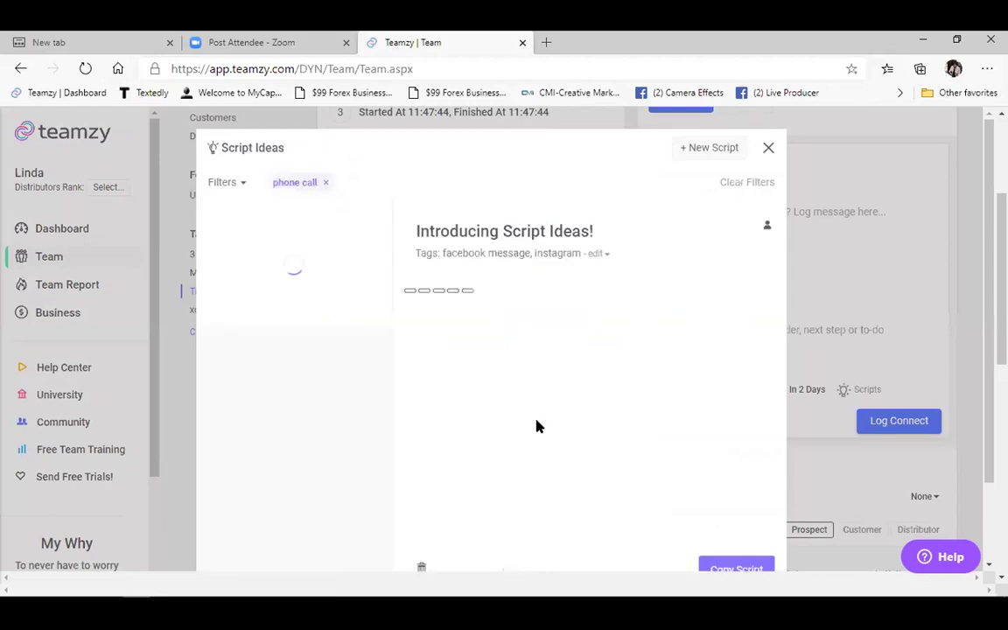
pyautogui.scroll(-2, 267, 421)
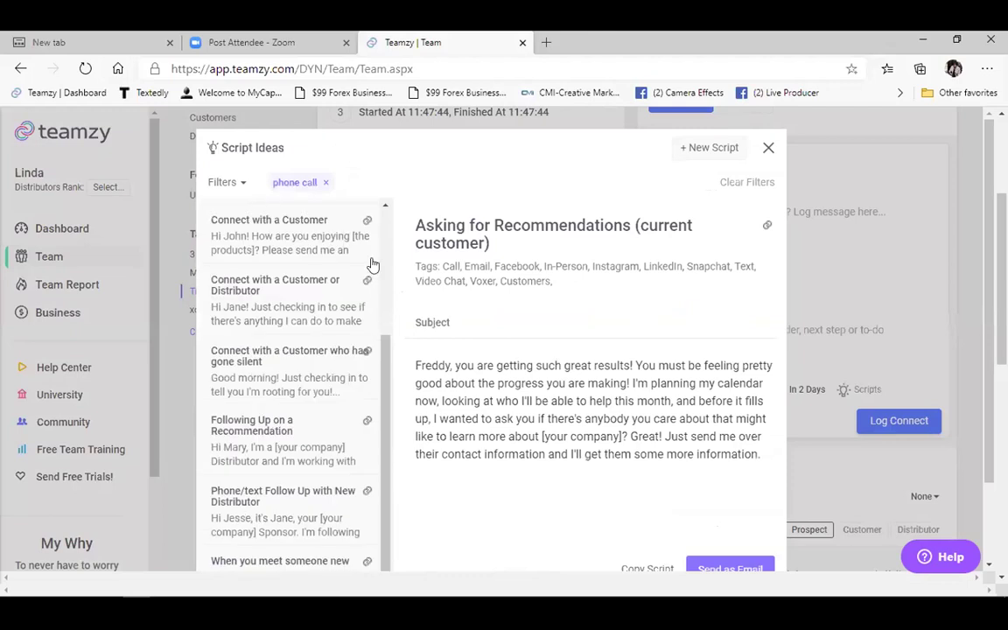
pyautogui.scroll(3, 255, 237)
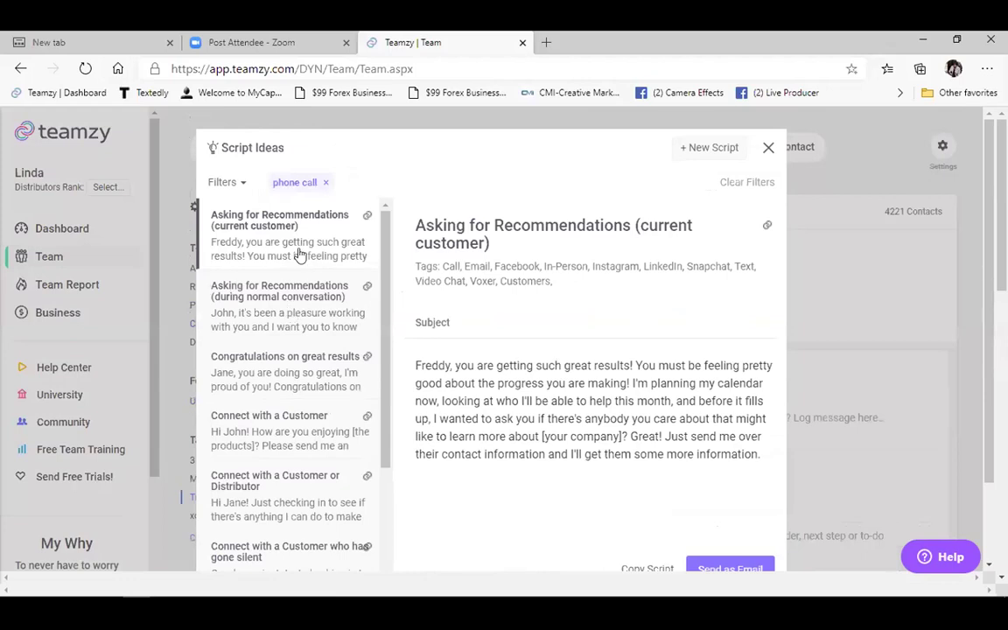
pyautogui.scroll(-2, 278, 253)
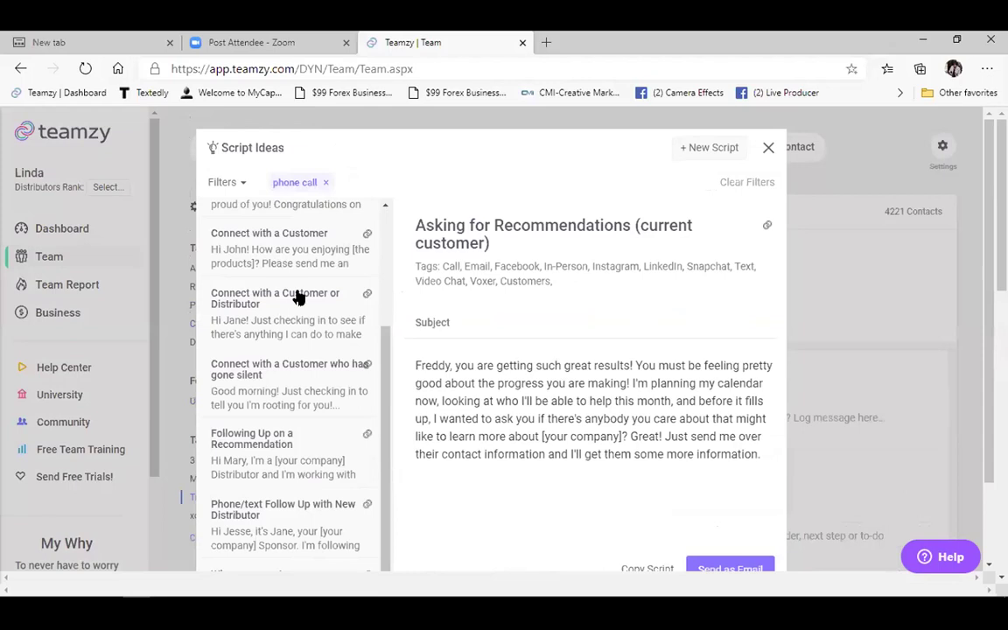
pyautogui.scroll(-2, 280, 302)
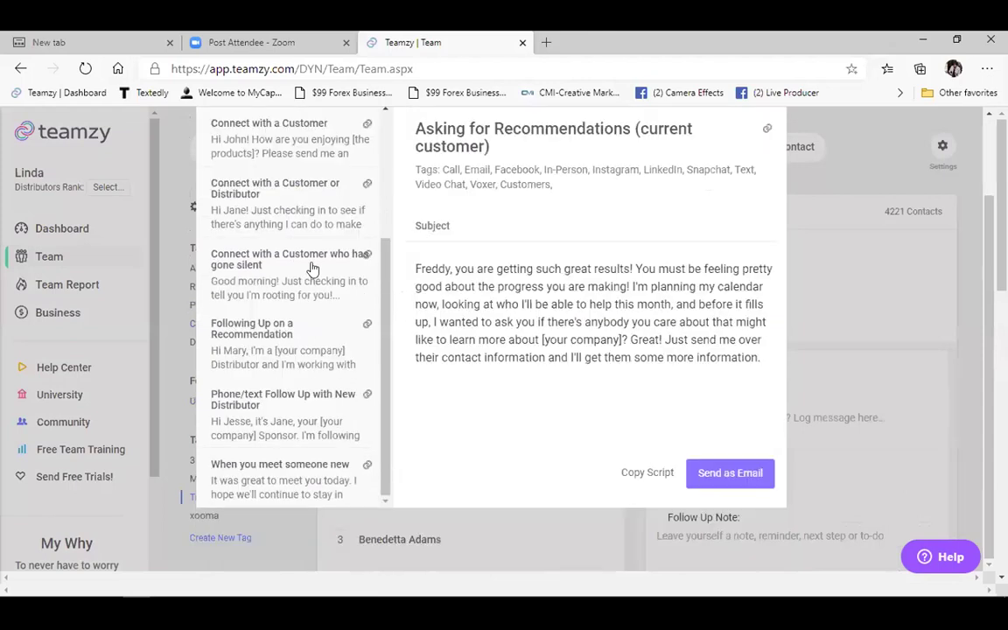
pyautogui.scroll(5, 312, 269)
pyautogui.click(232, 182)
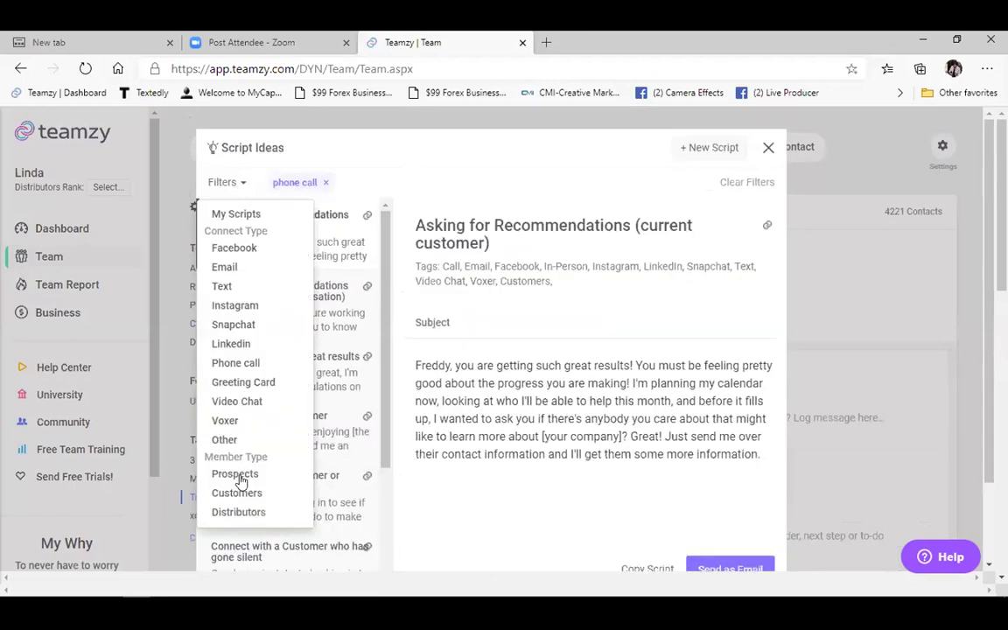
pyautogui.click(240, 512)
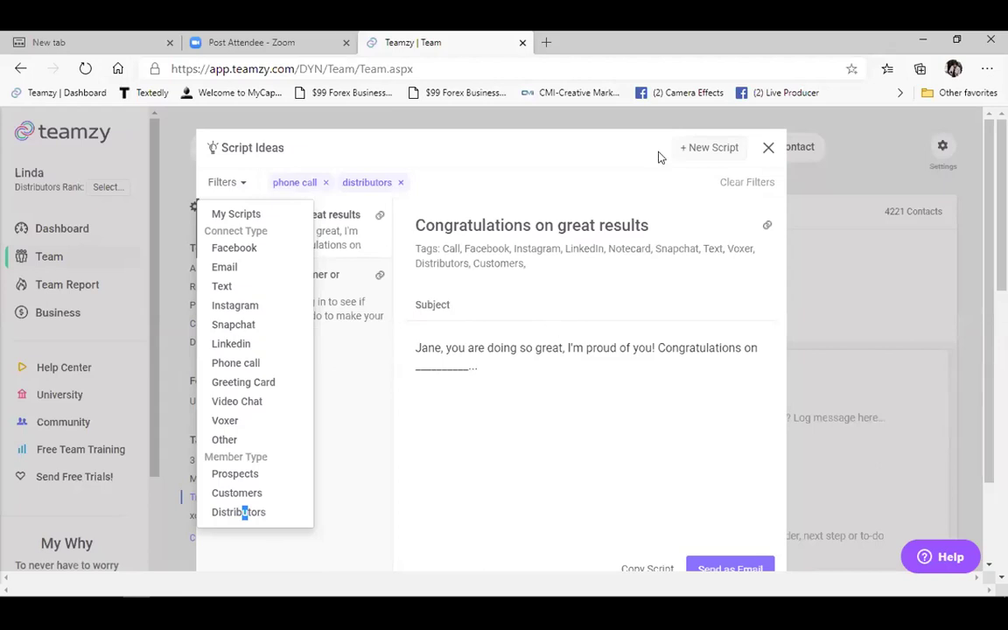
# Add a new blank script in Script Ideas and return to the contact's connect form.
pyautogui.click(694, 148)
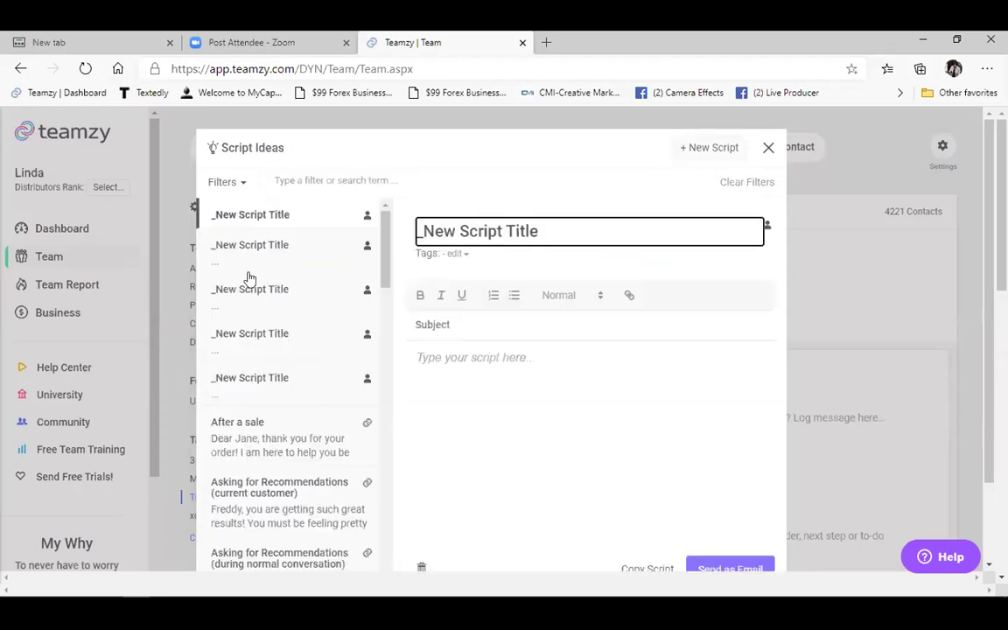
pyautogui.click(768, 151)
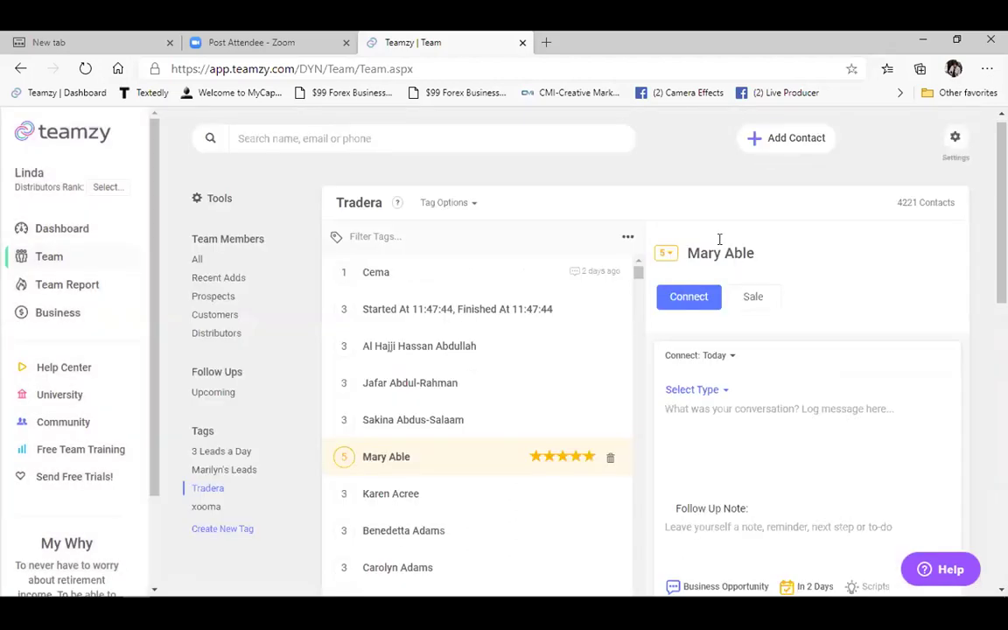
pyautogui.scroll(-2, 672, 259)
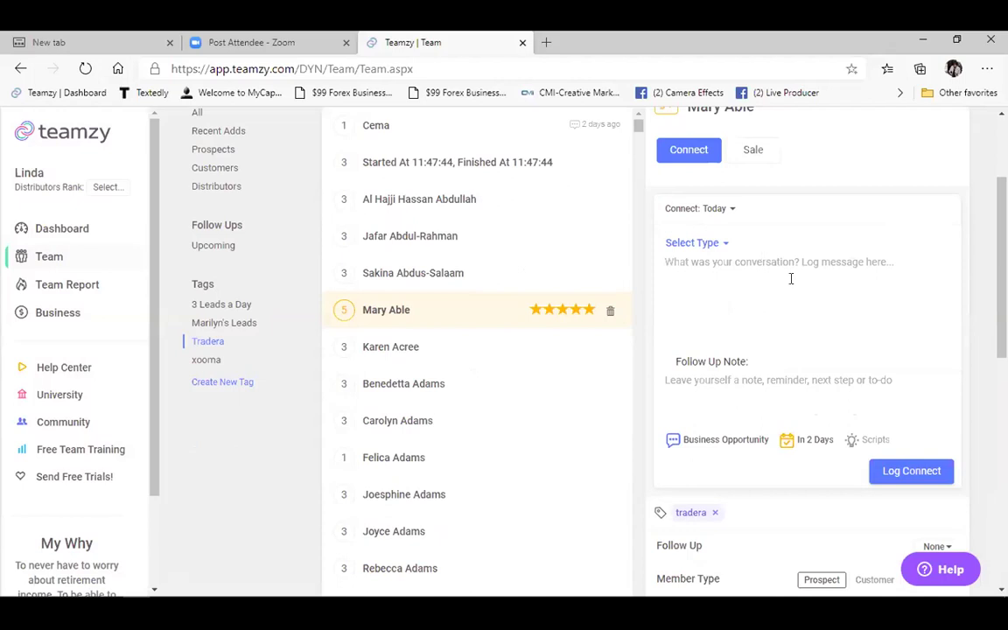
pyautogui.scroll(2, 208, 224)
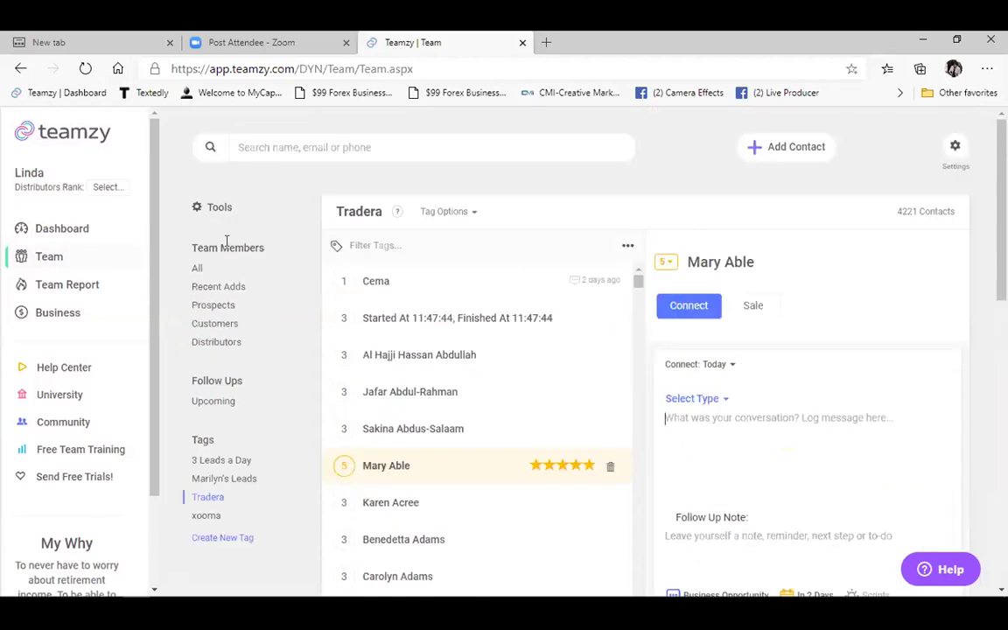
# Review the Power Hour prospects, dailies and today's activities on the Teamzy dashboard.
pyautogui.click(62, 229)
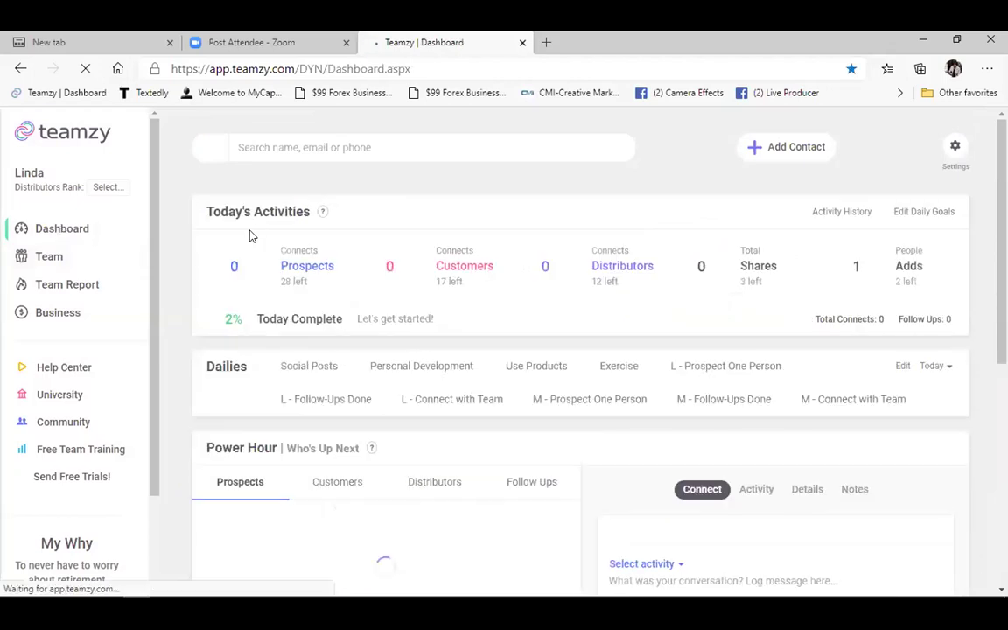
pyautogui.scroll(-3, 245, 359)
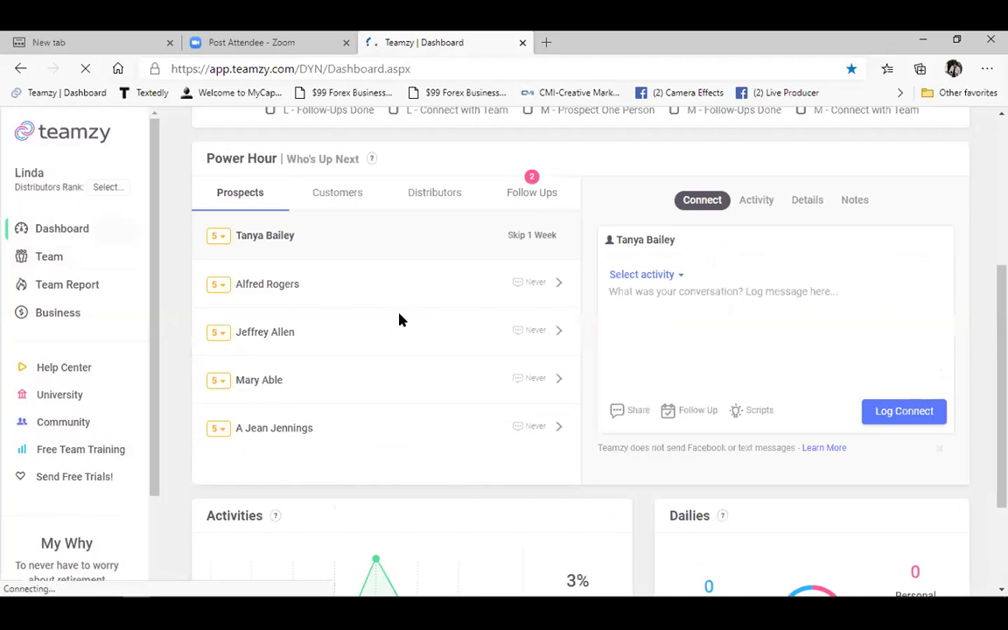
pyautogui.scroll(1, 224, 394)
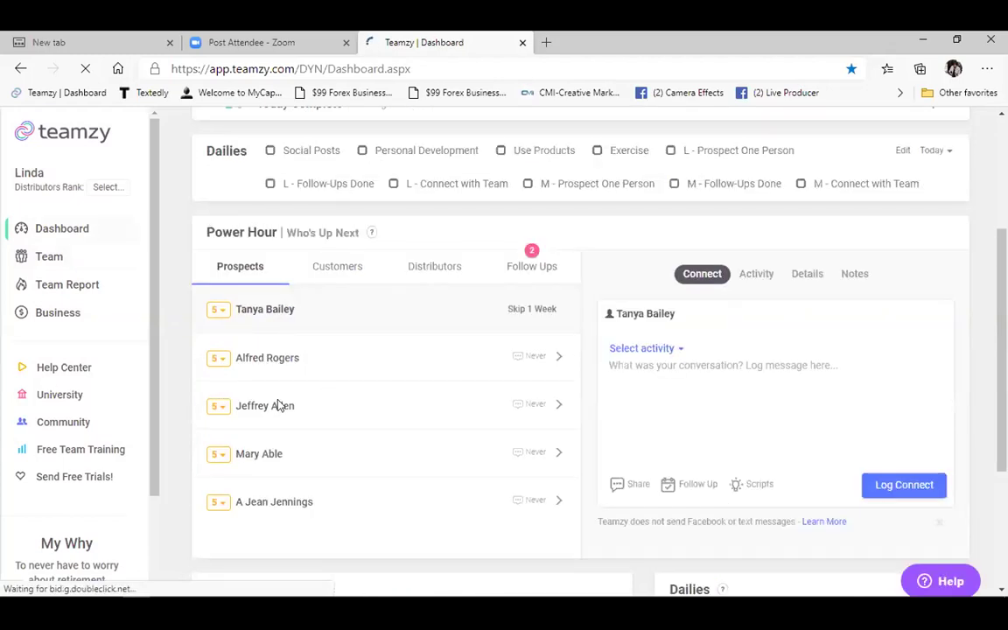
pyautogui.scroll(-1, 340, 338)
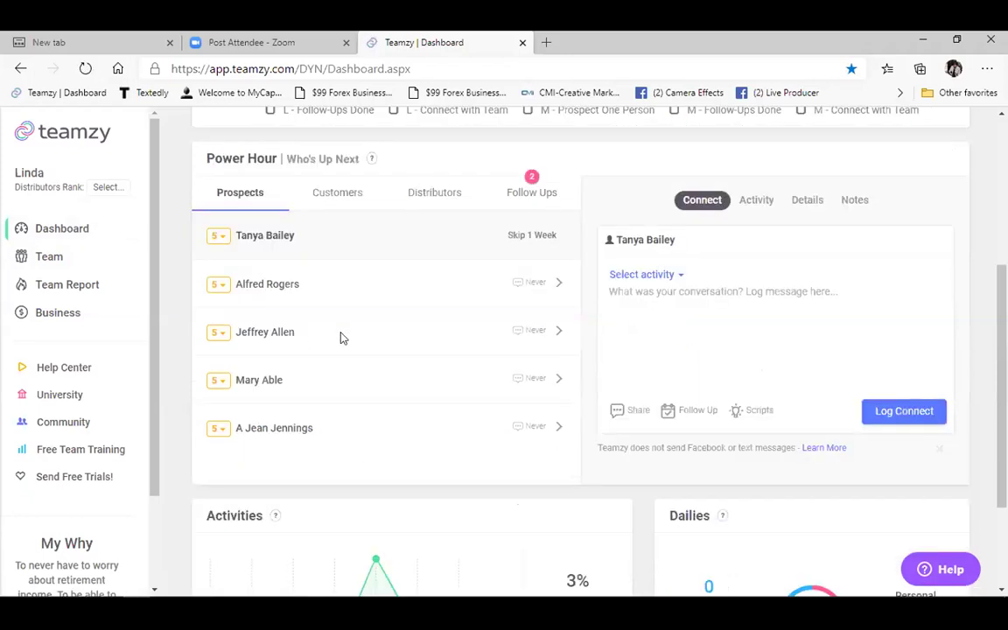
pyautogui.scroll(2, 517, 324)
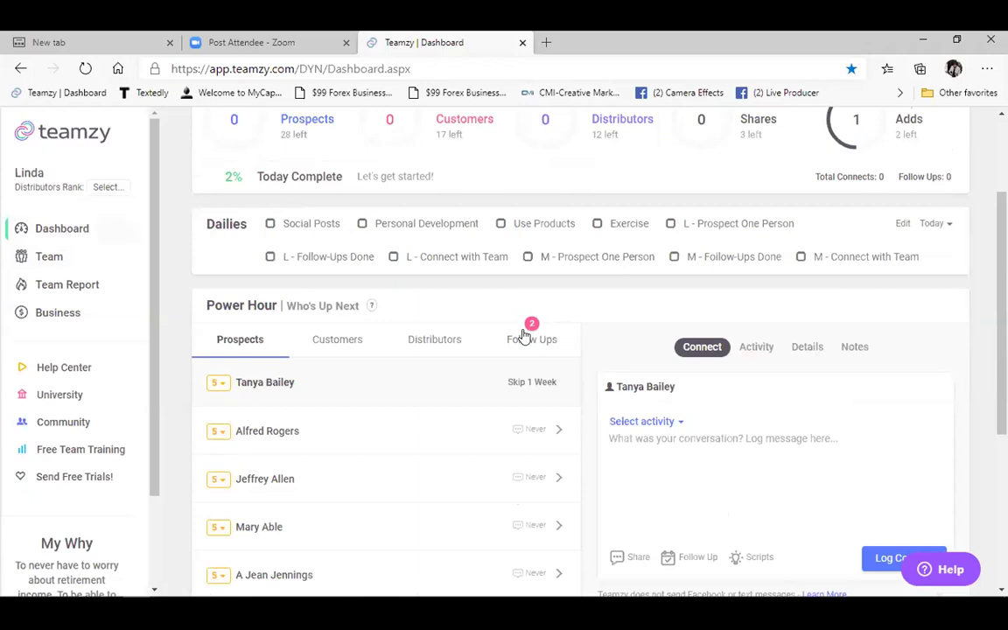
pyautogui.scroll(2, 175, 219)
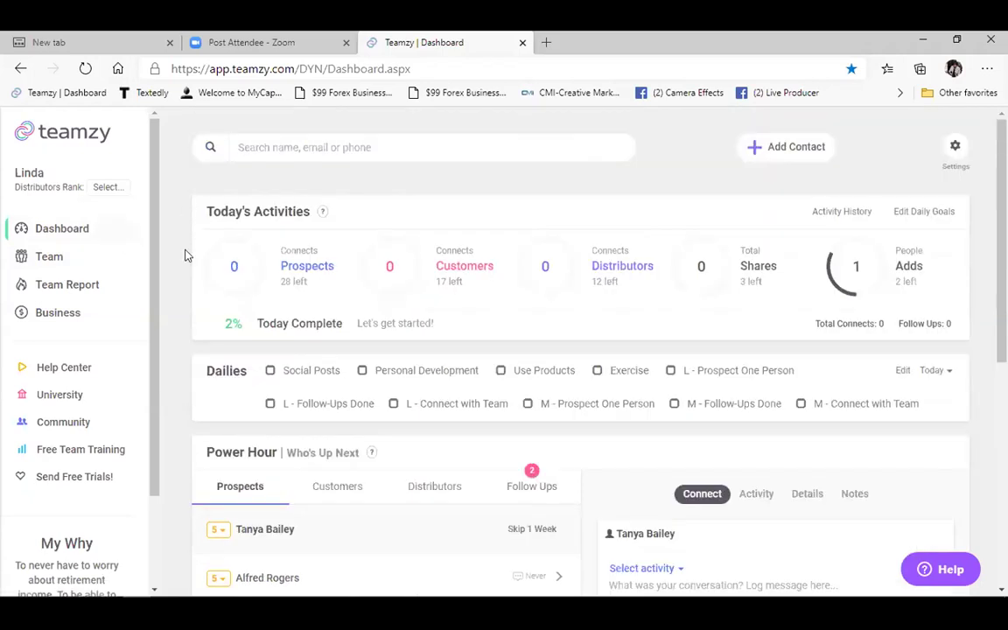
# Close the Teamzy page, open Textedly in a new browser tab and log in to its dashboard.
pyautogui.click(520, 44)
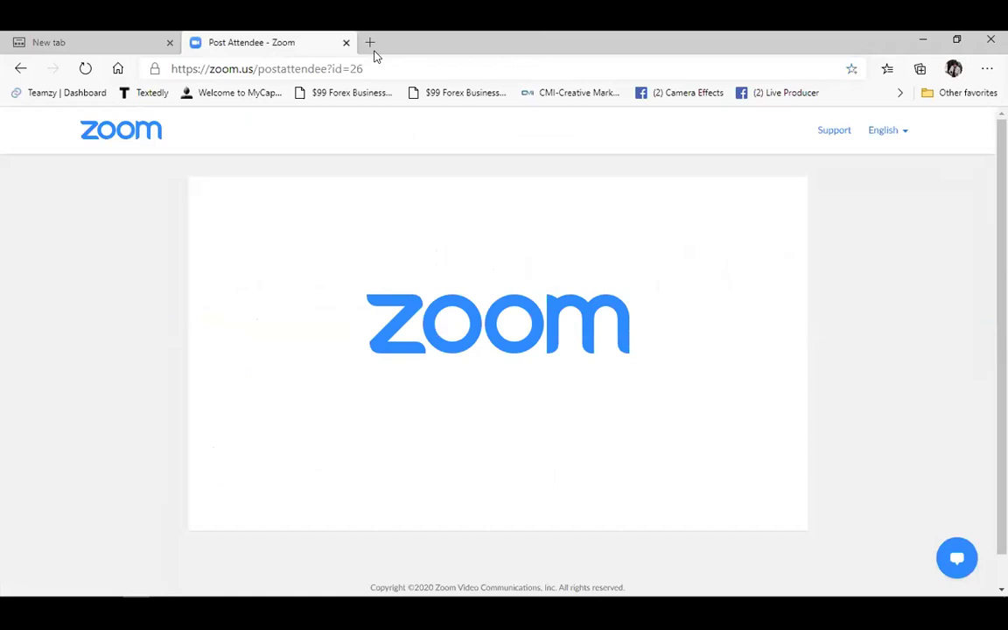
pyautogui.hotkey('ctrl', 't')
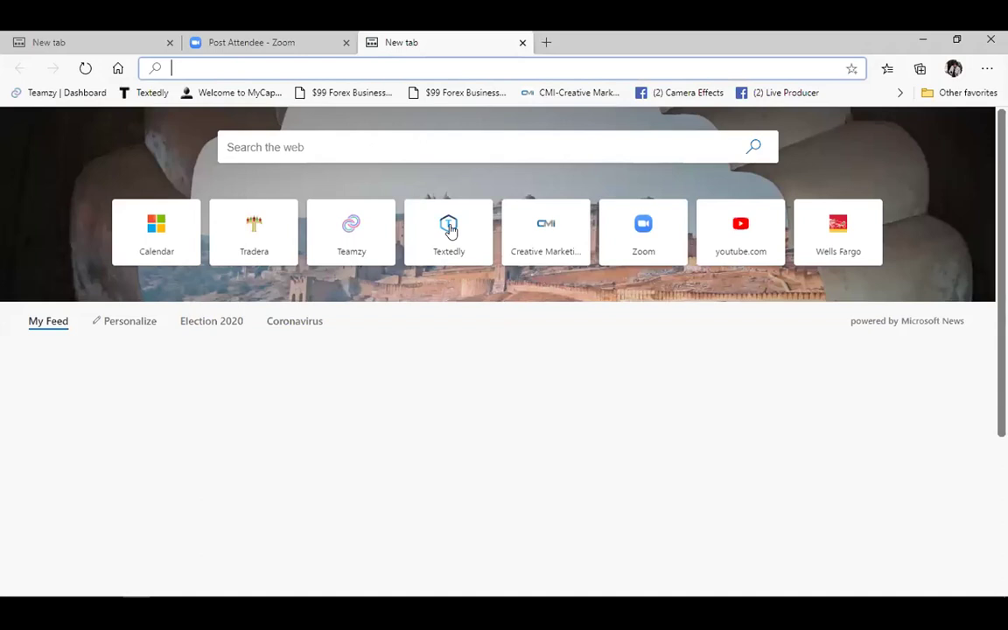
pyautogui.click(449, 228)
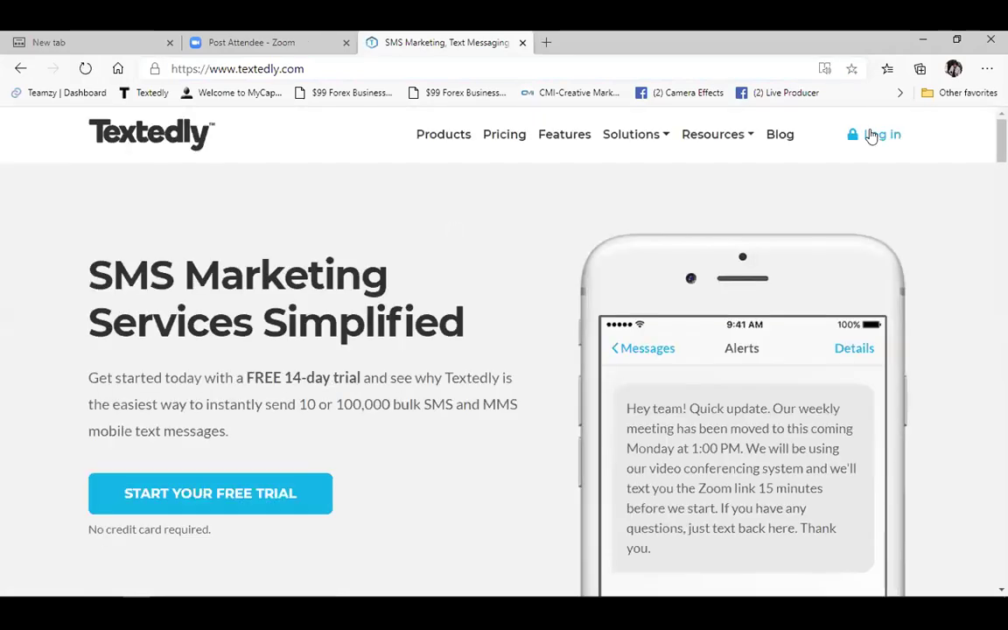
pyautogui.click(871, 135)
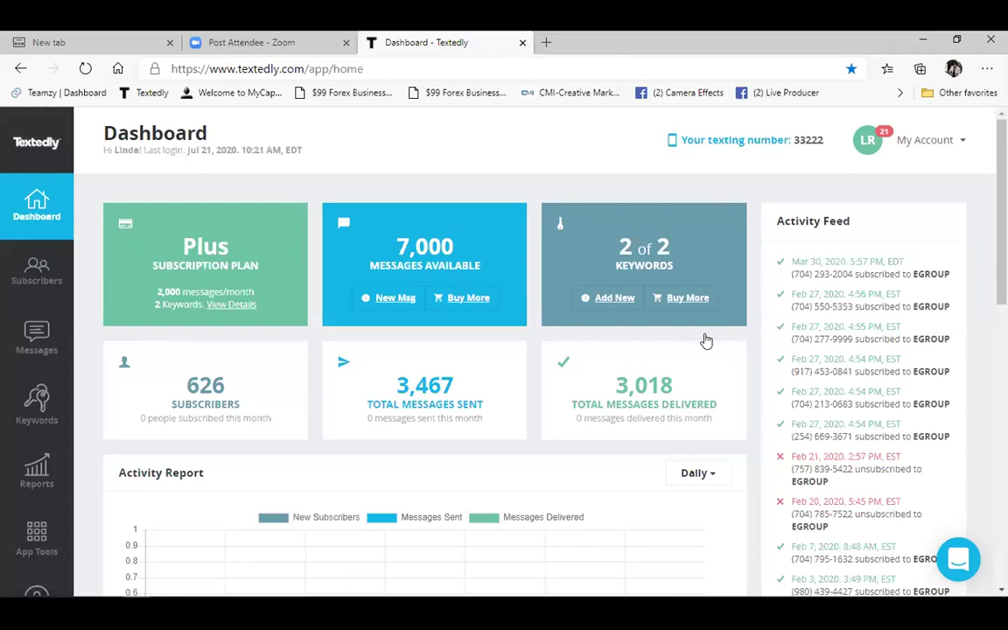
pyautogui.scroll(-1, 706, 340)
pyautogui.scroll(1, 826, 213)
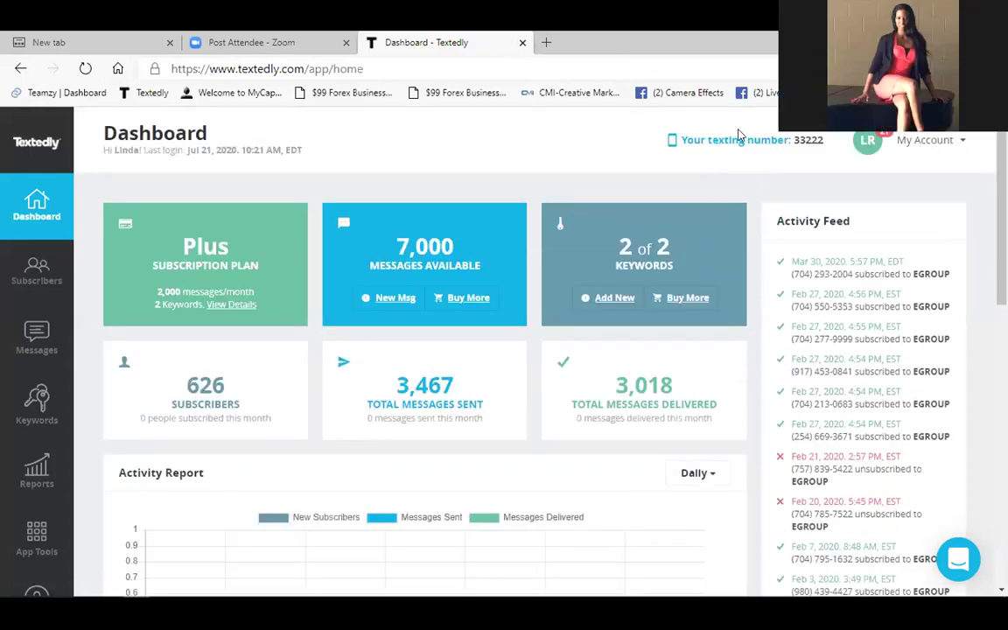
# Start a new text message campaign from Textedly's campaign list.
pyautogui.scroll(-2, 404, 340)
pyautogui.scroll(2, 263, 306)
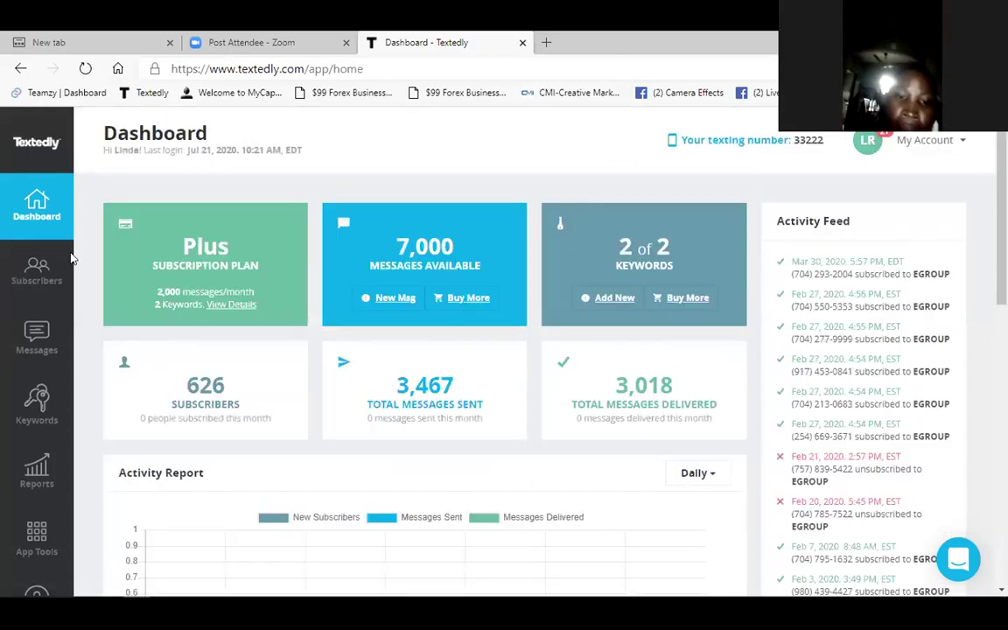
pyautogui.click(37, 335)
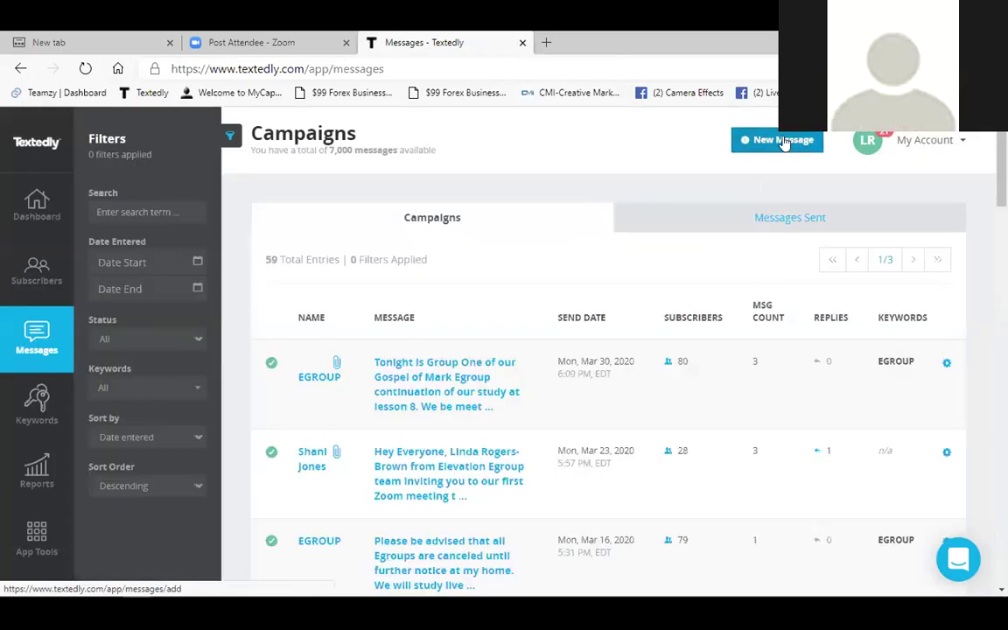
pyautogui.click(783, 141)
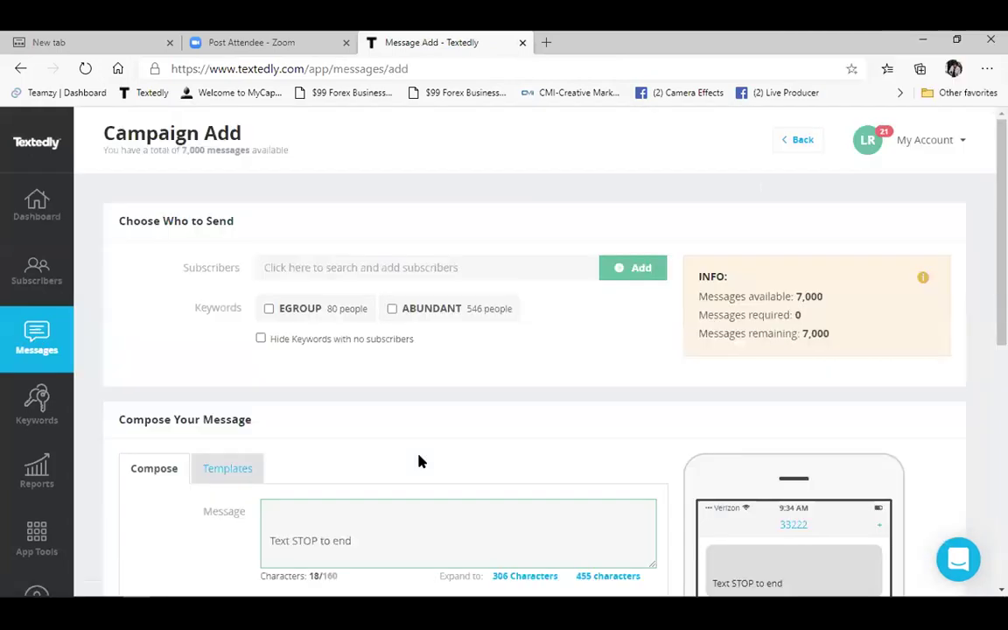
# Enter the sample text "DKFLKDJALKSDJFLSKDAJ" as the campaign message and return to the recipient options.
pyautogui.scroll(-3, 350, 290)
pyautogui.click(324, 290)
pyautogui.write('DKFLKDJALKSDJFLSKDAJ')
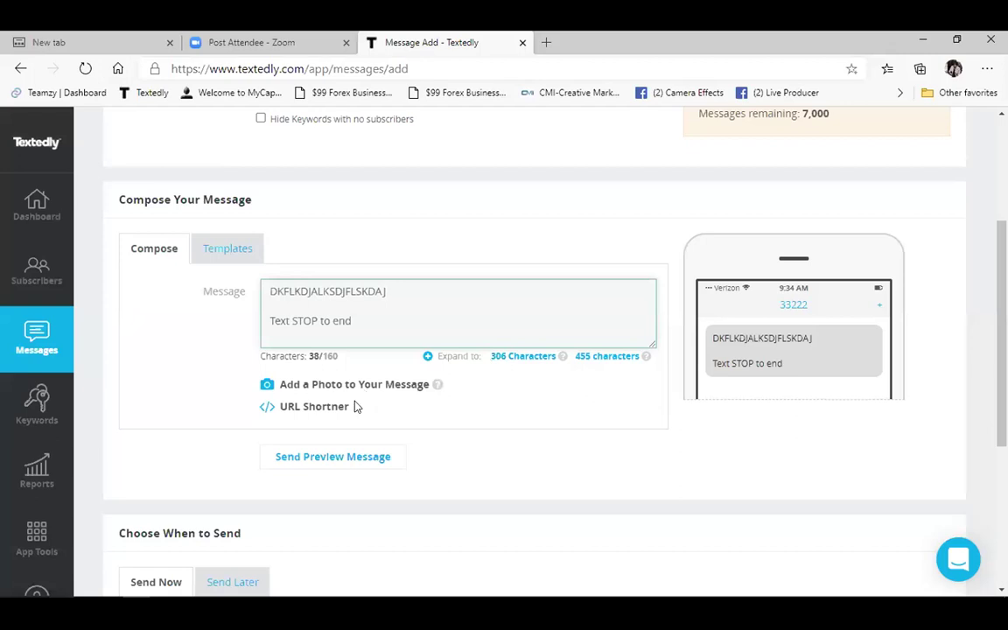
pyautogui.scroll(3, 547, 328)
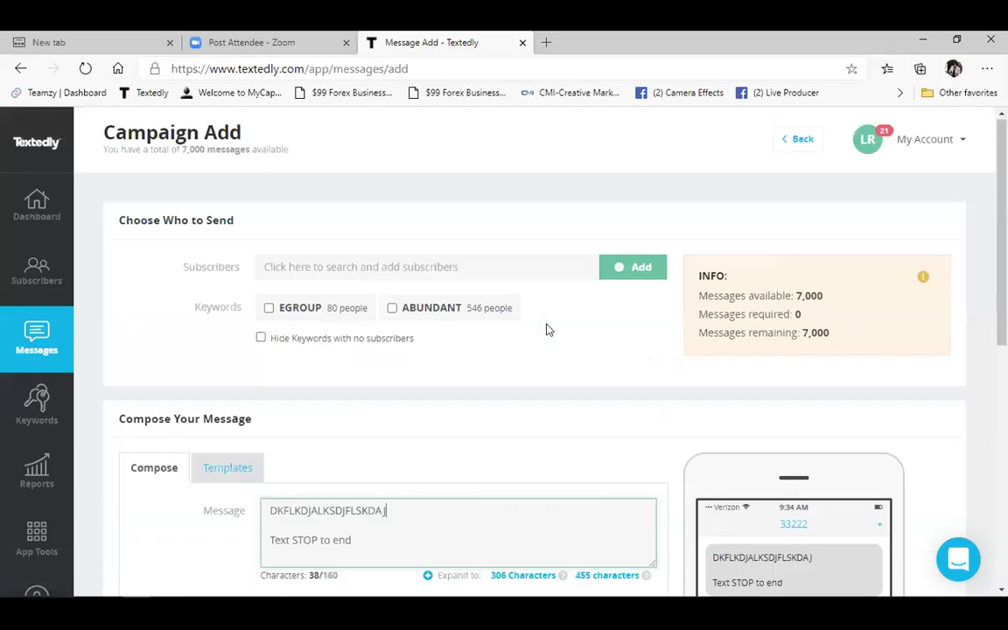
# Close the Textedly page and open the Creative Marketing Incentives home page in a new browser tab.
pyautogui.click(522, 44)
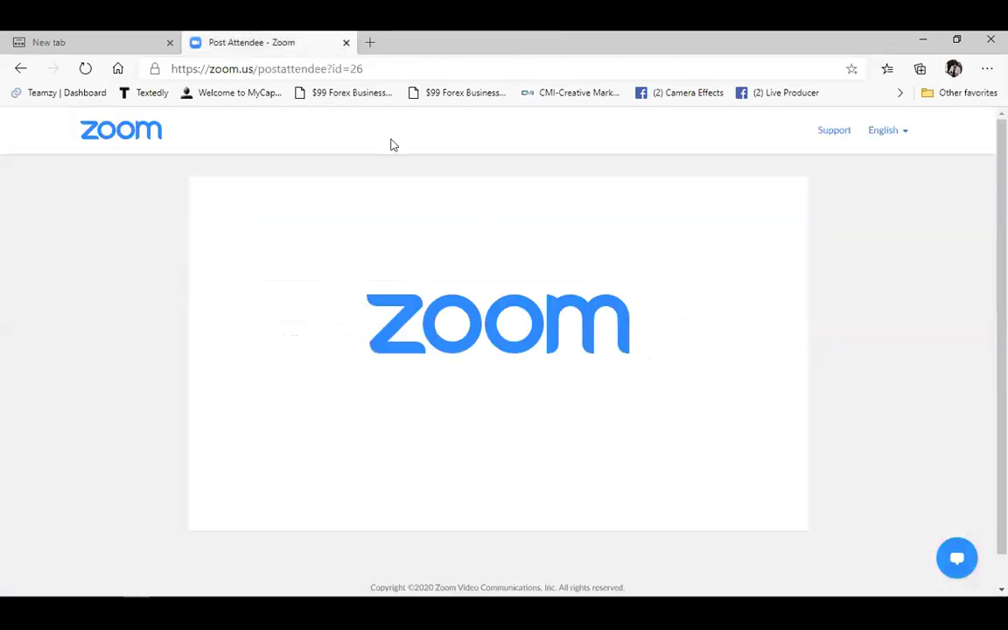
pyautogui.click(370, 42)
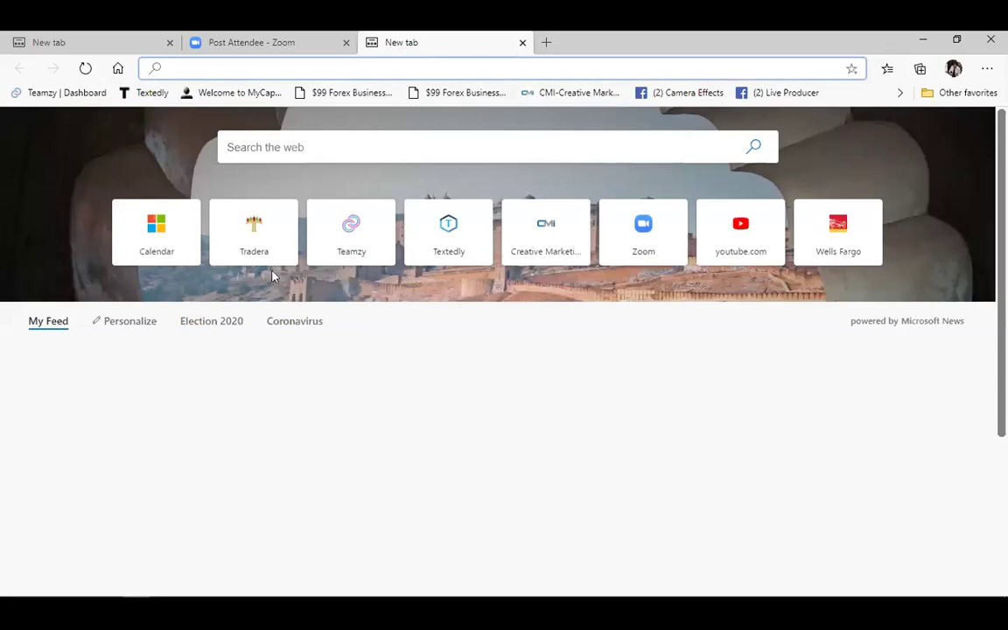
pyautogui.click(545, 238)
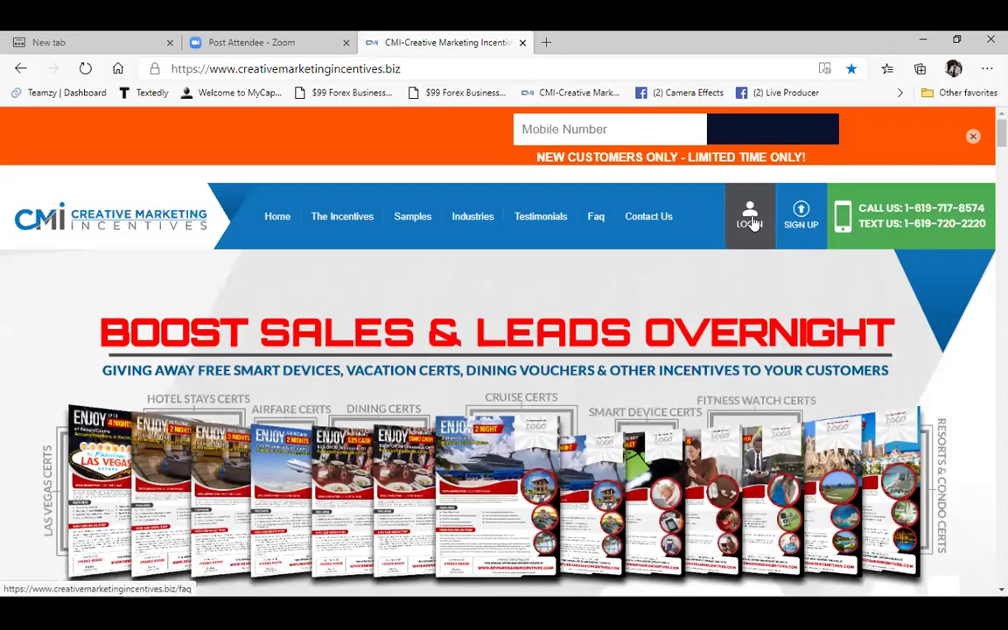
pyautogui.click(523, 290)
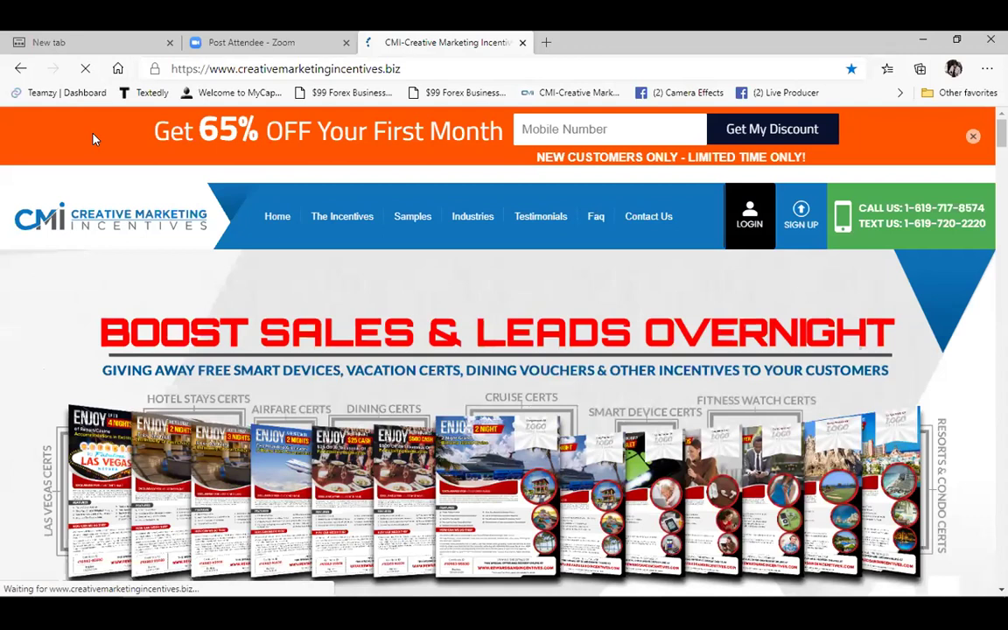
pyautogui.hotkey('alt', 'Left')
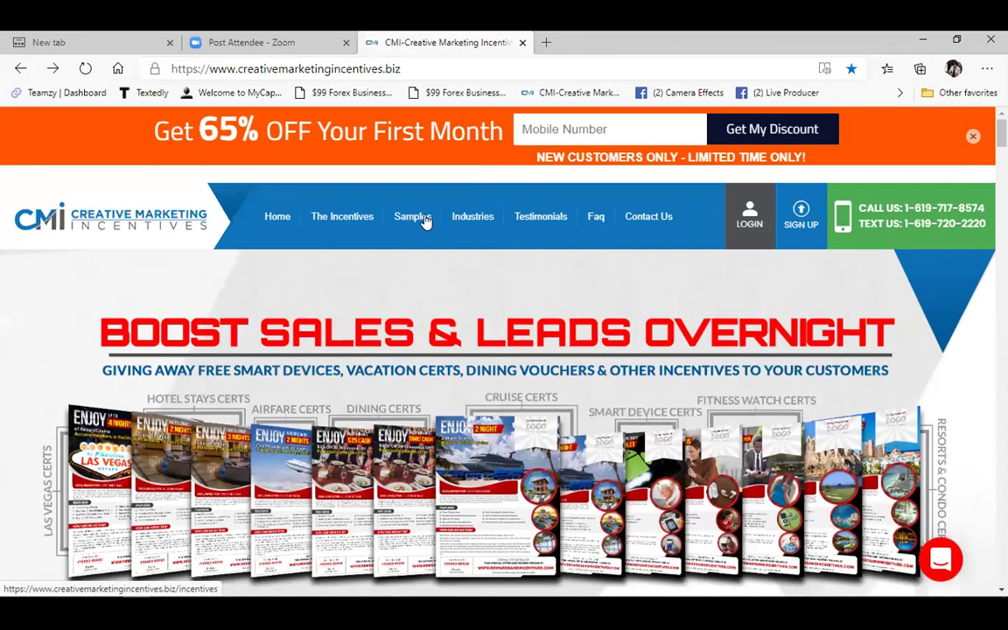
# Open the site's incentives catalogue and examine the vacation, cruise, resort and restaurant certificates.
pyautogui.click(426, 221)
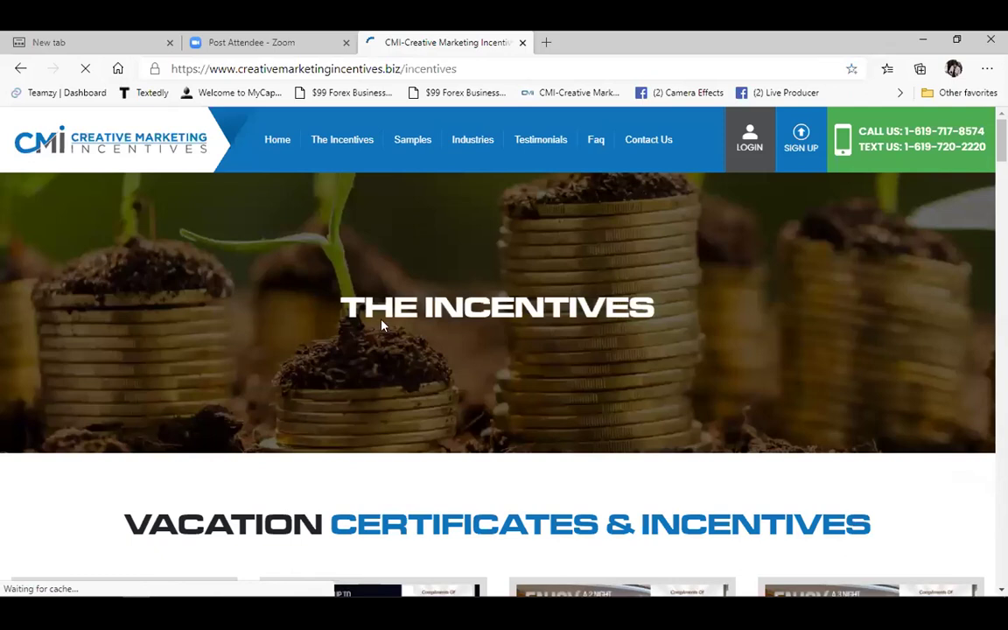
pyautogui.scroll(-5, 356, 348)
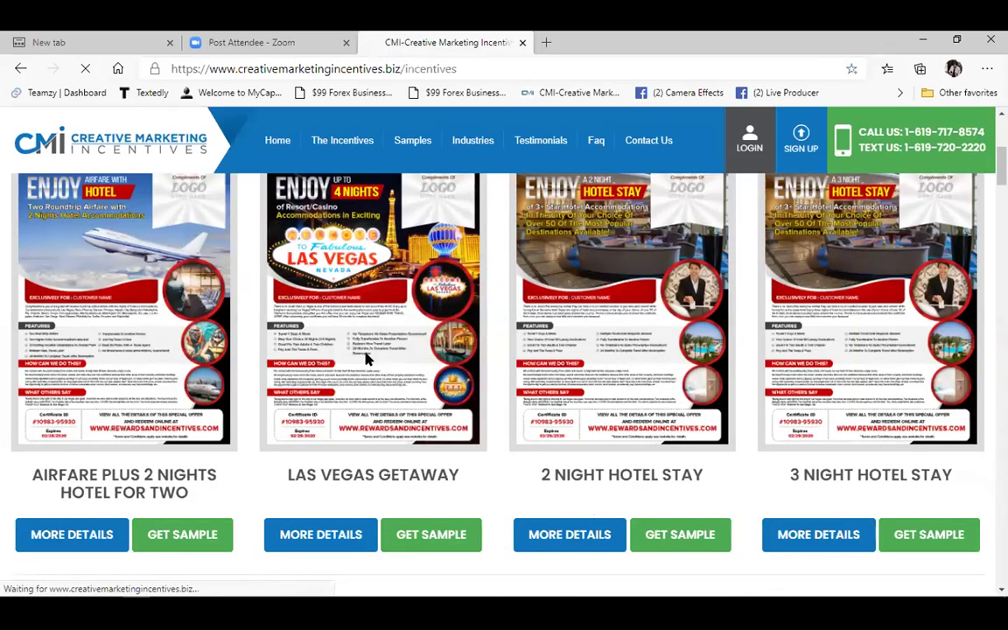
pyautogui.scroll(2, 366, 357)
pyautogui.scroll(-8, 368, 358)
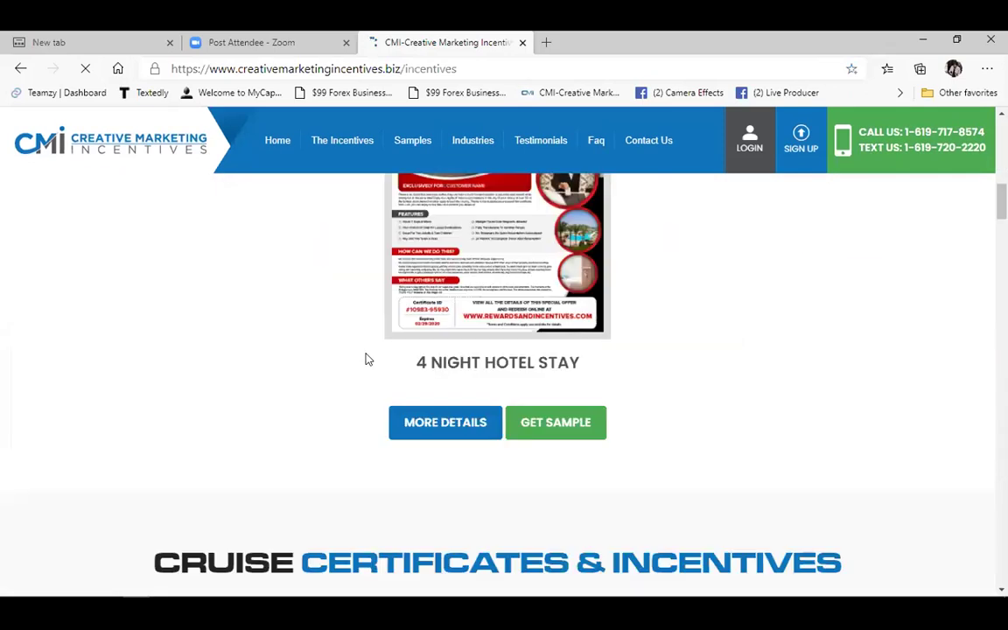
pyautogui.scroll(-5, 369, 362)
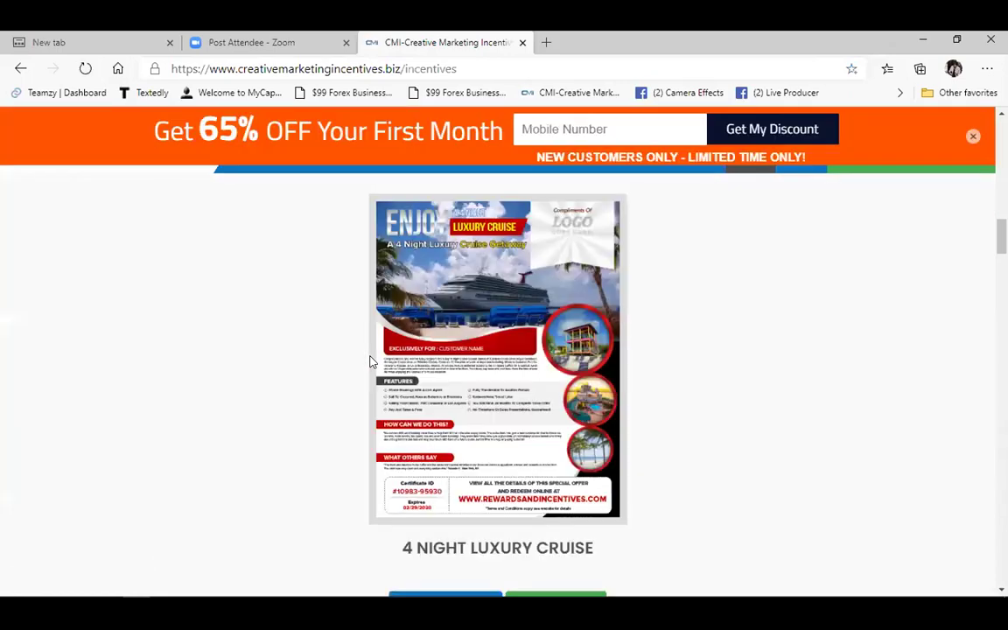
pyautogui.scroll(-5, 370, 362)
pyautogui.scroll(-2, 370, 362)
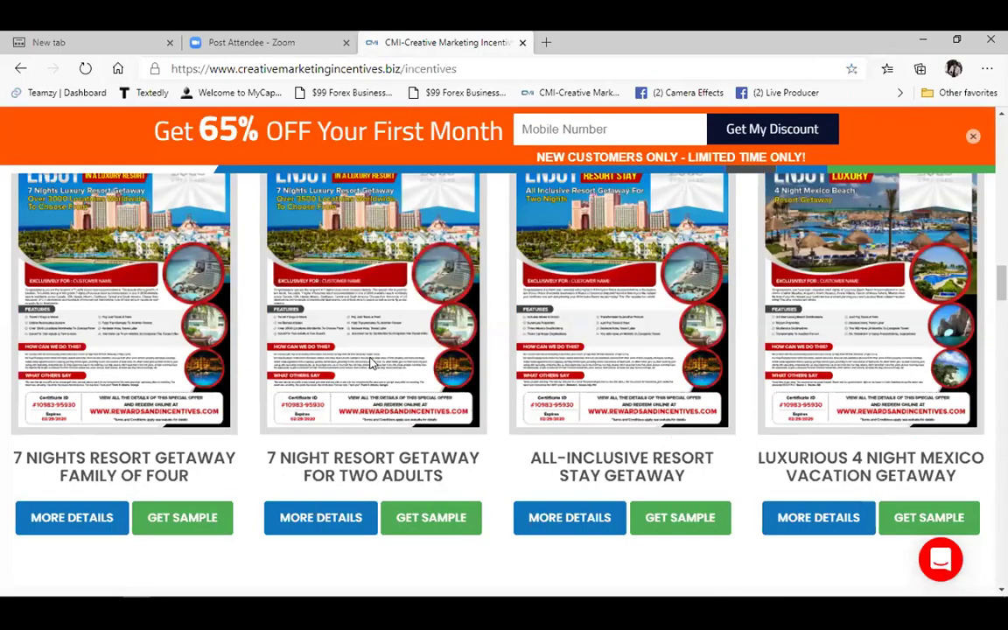
pyautogui.scroll(-5, 371, 361)
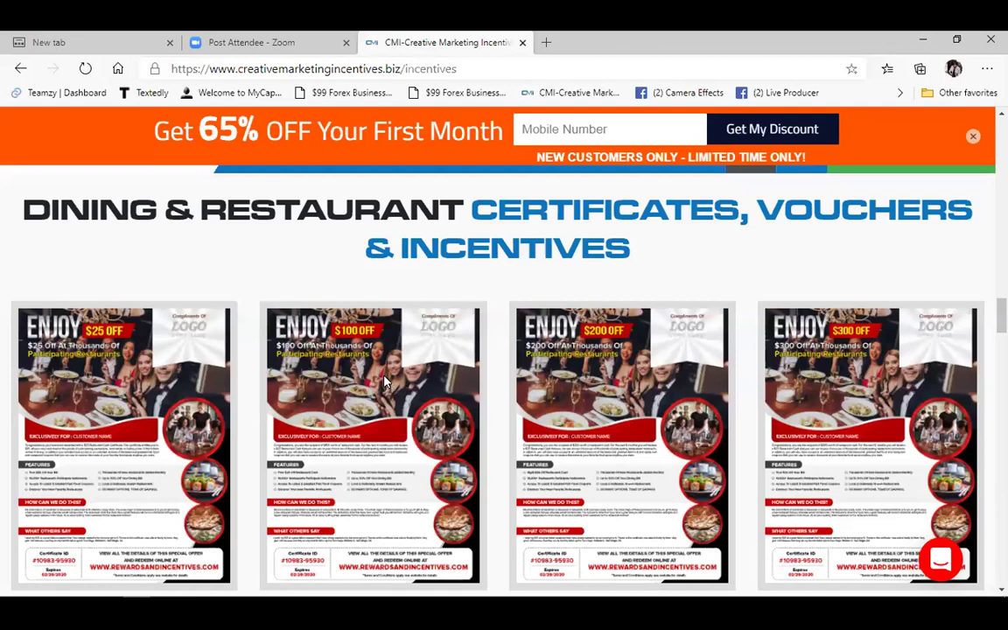
pyautogui.scroll(-1, 384, 382)
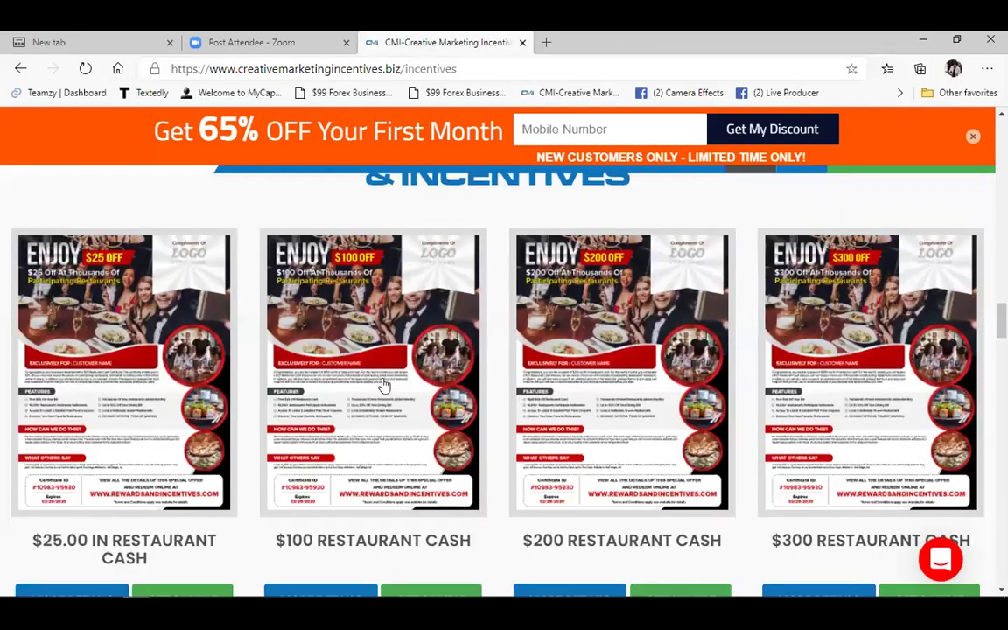
pyautogui.scroll(-6, 383, 382)
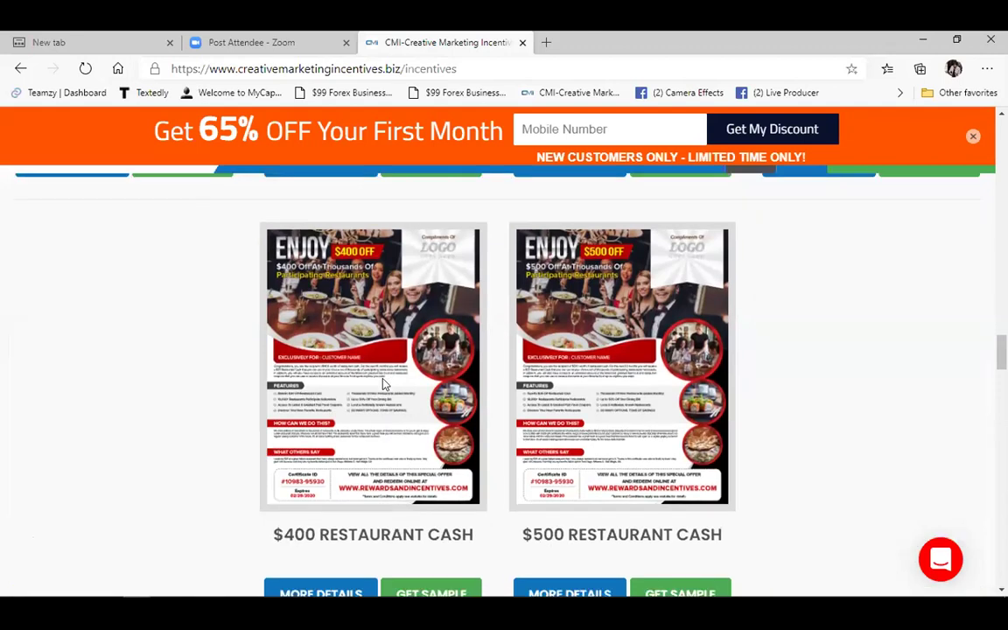